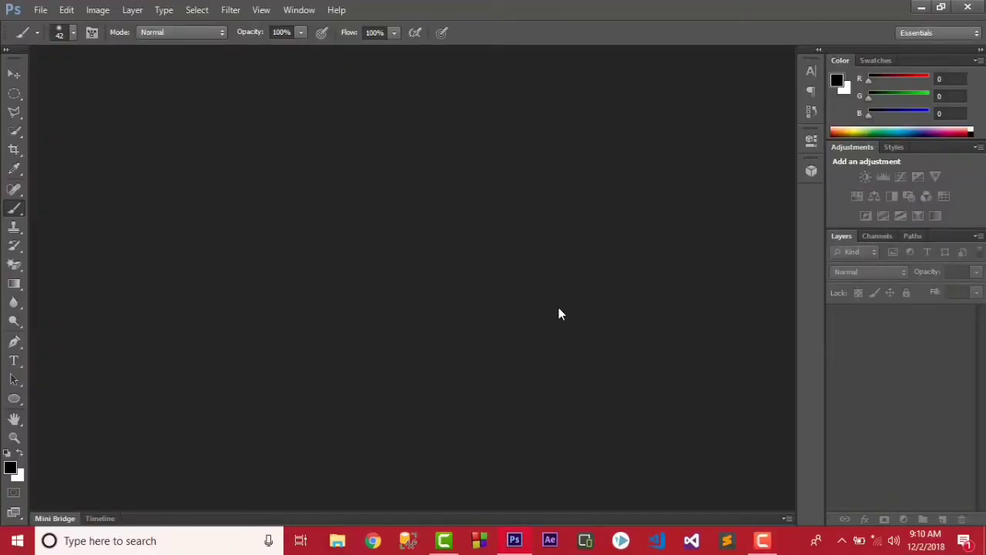
{"action": "left_click", "coordinate": [52, 13]}
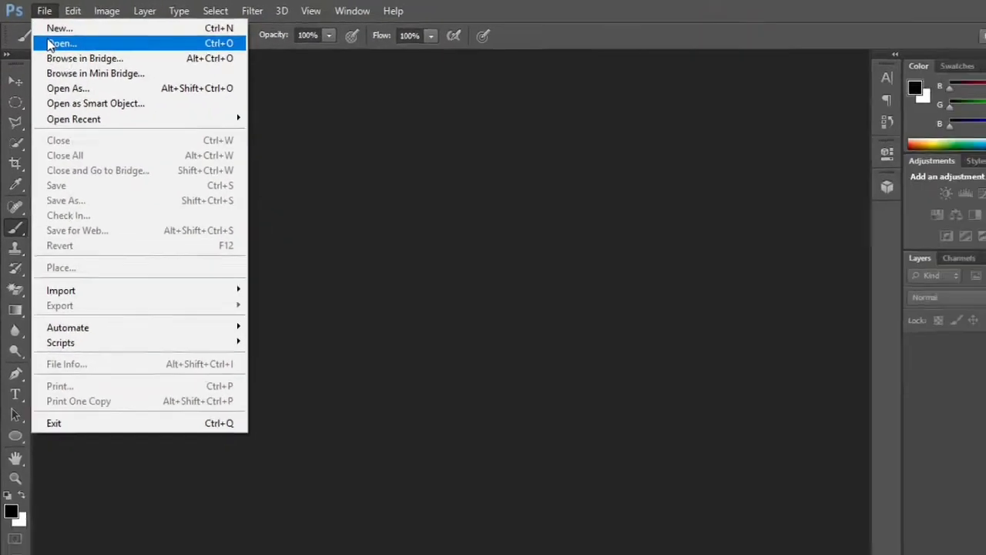
{"action": "left_click", "coordinate": [52, 43]}
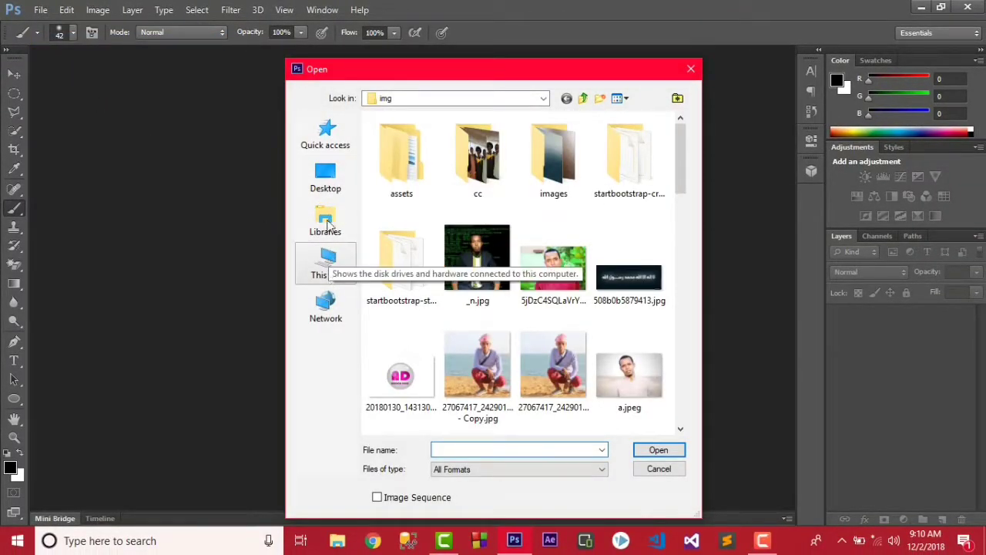
{"action": "left_click", "coordinate": [327, 276]}
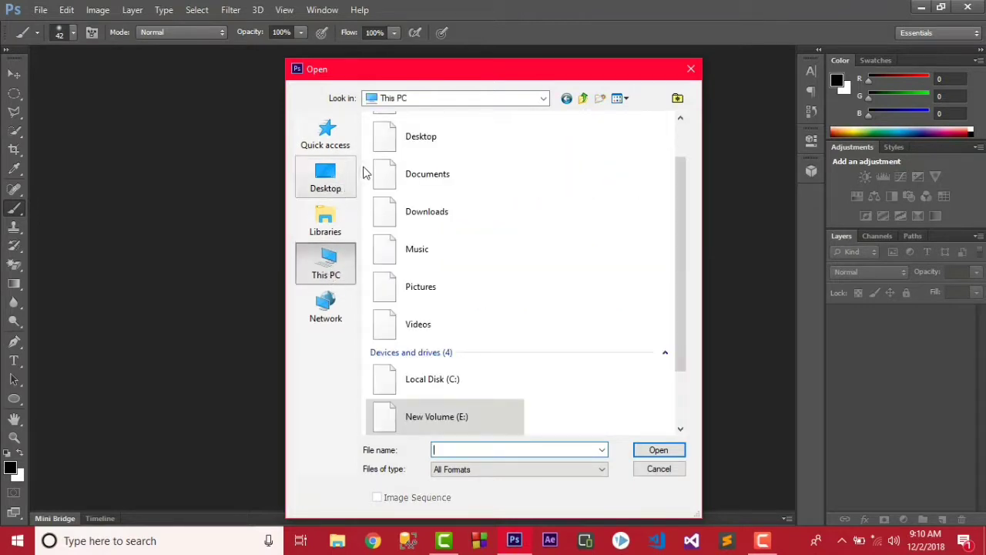
{"action": "double_click", "coordinate": [429, 183]}
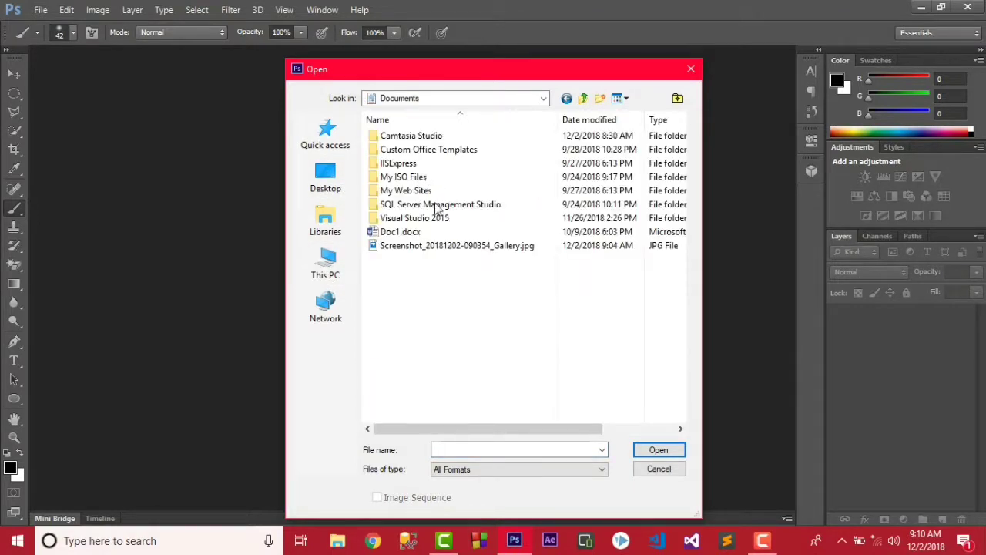
{"action": "left_click", "coordinate": [443, 246]}
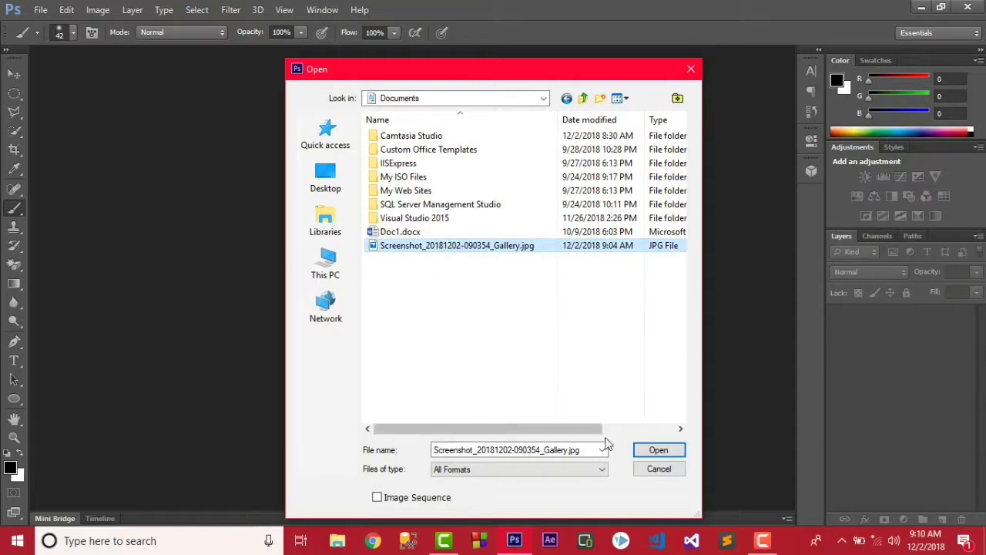
{"action": "left_click", "coordinate": [659, 453]}
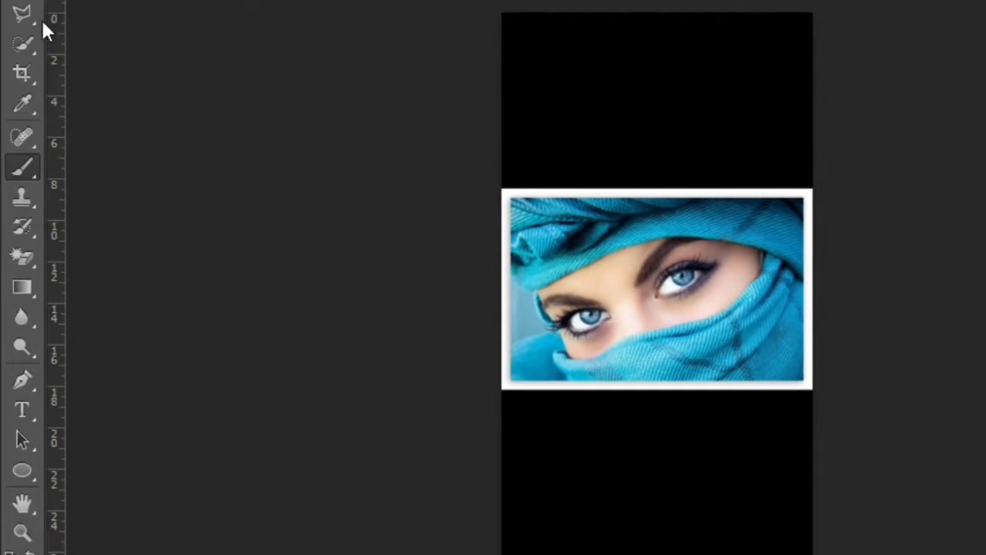
Step: Crop away the black areas above and below the photo, keeping its white border
{"action": "left_click", "coordinate": [22, 73]}
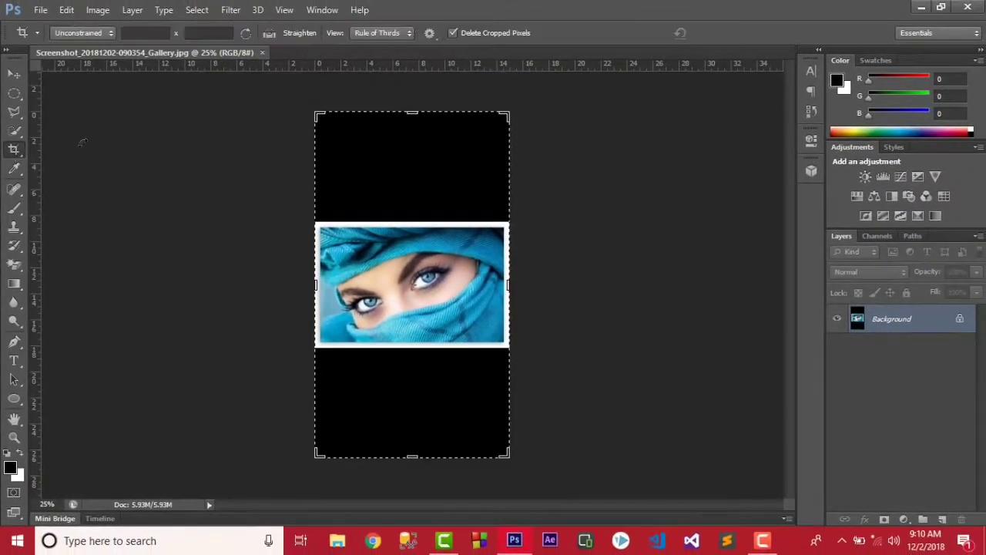
{"action": "left_click_drag", "start_coordinate": [413, 122], "coordinate": [404, 168]}
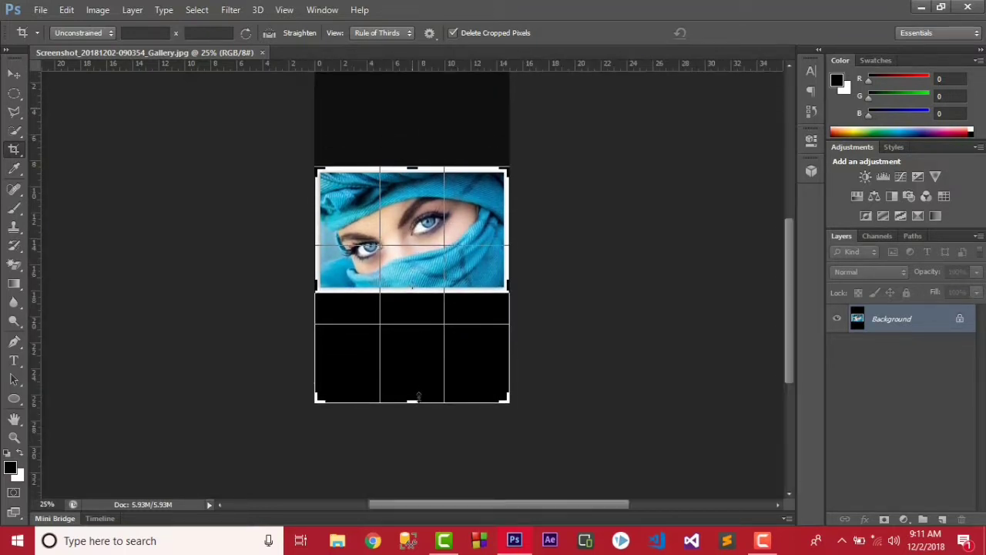
{"action": "left_click_drag", "start_coordinate": [418, 396], "coordinate": [418, 345]}
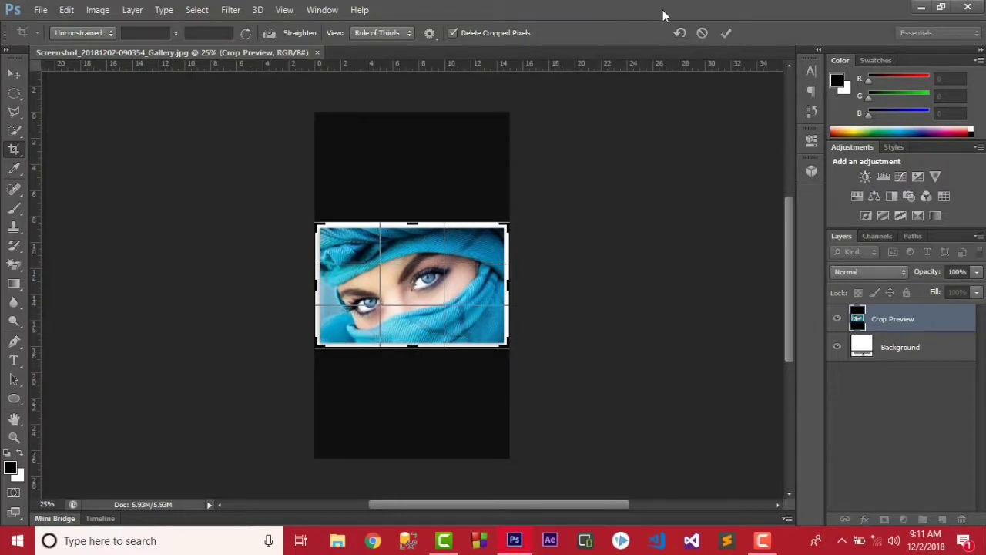
{"action": "left_click", "coordinate": [727, 32]}
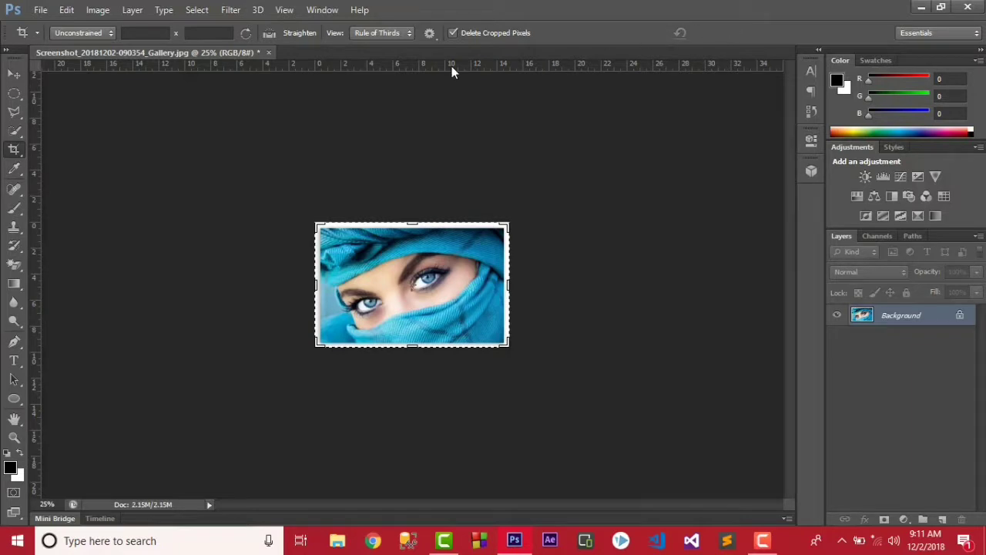
Step: Add a Hue/Saturation adjustment layer above the Background layer
{"action": "left_click", "coordinate": [16, 73]}
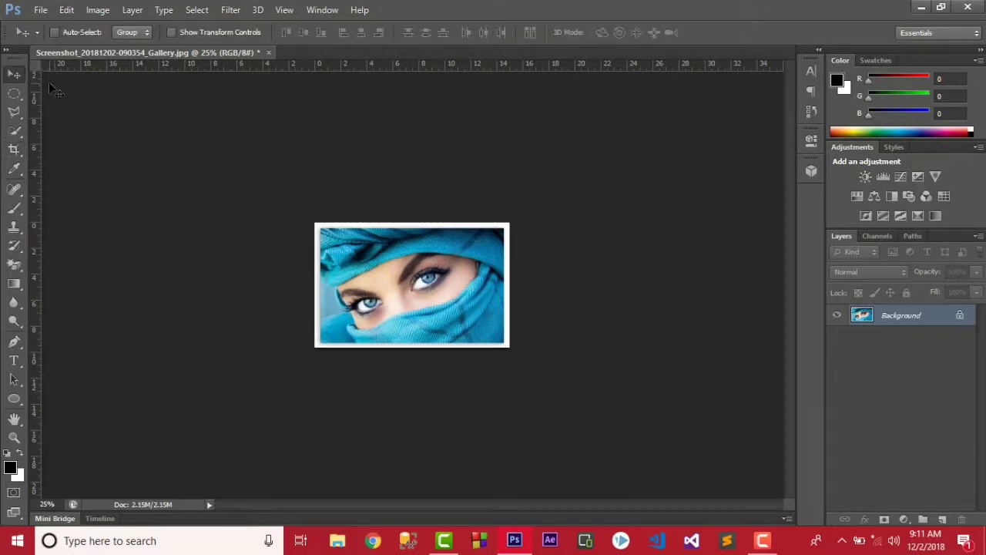
{"action": "key", "text": "ctrl+plus"}
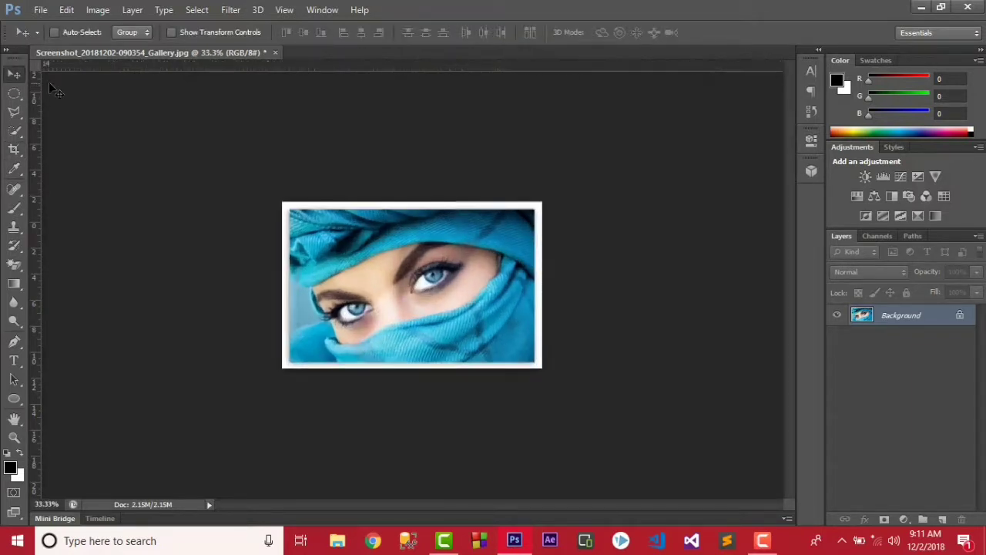
{"action": "key", "text": "ctrl+plus"}
{"action": "key", "text": "ctrl+plus"}
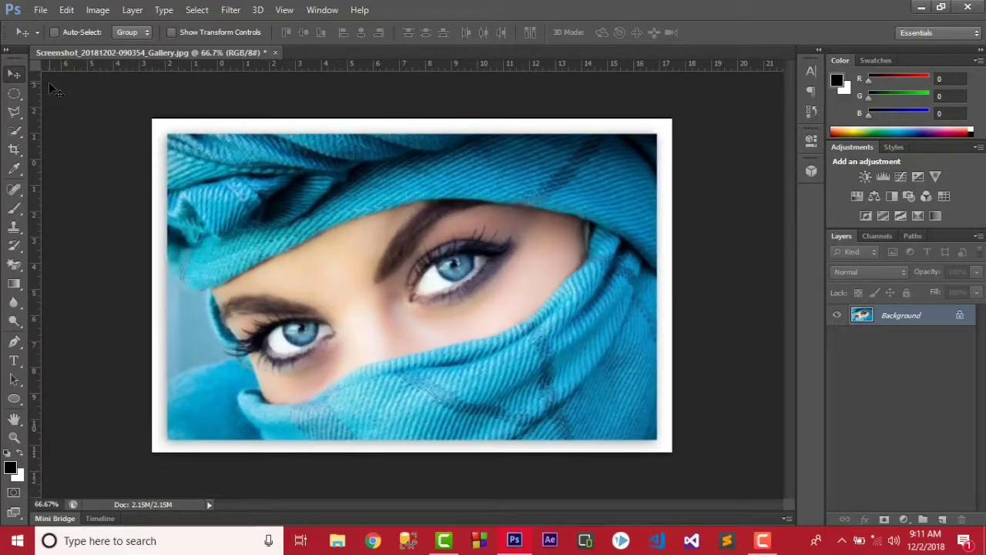
{"action": "key", "text": "ctrl+plus"}
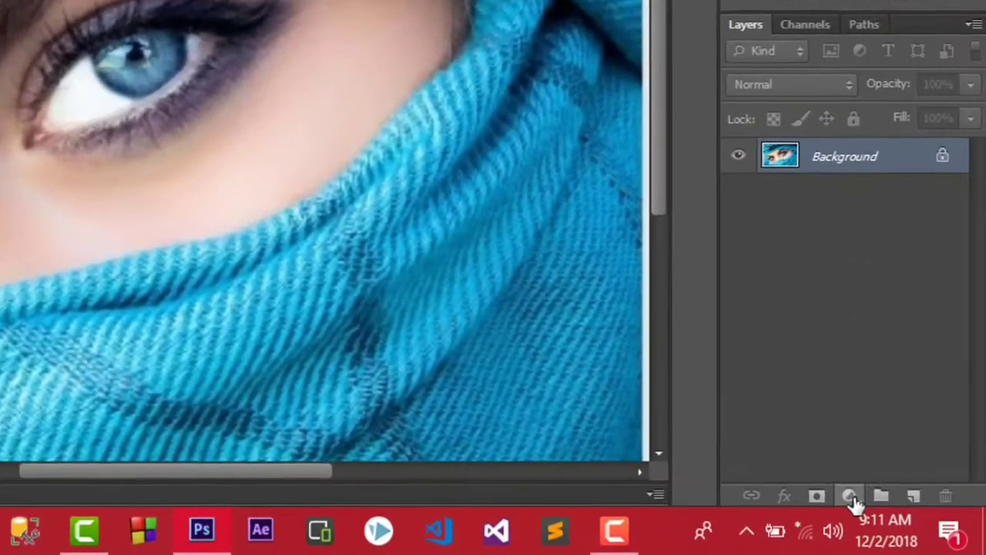
{"action": "left_click", "coordinate": [904, 519]}
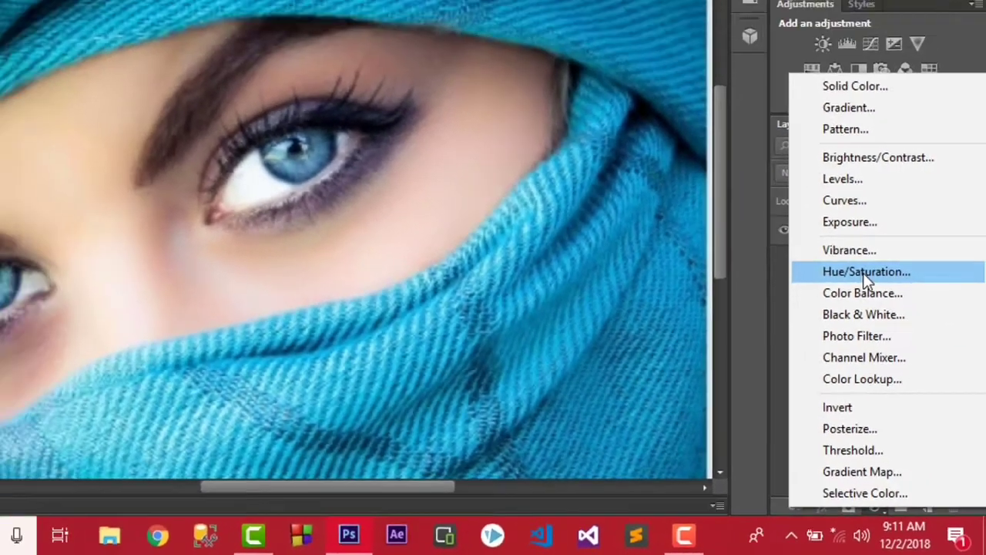
{"action": "left_click", "coordinate": [834, 200]}
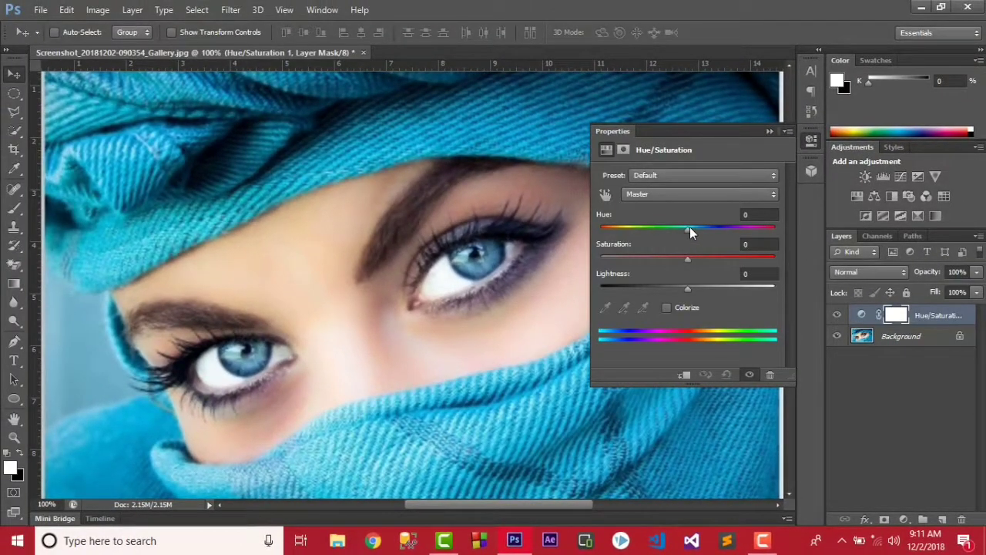
Step: Set the adjustment layer's Hue to -79 and its Saturation to +38
{"action": "left_click_drag", "start_coordinate": [689, 229], "coordinate": [637, 224]}
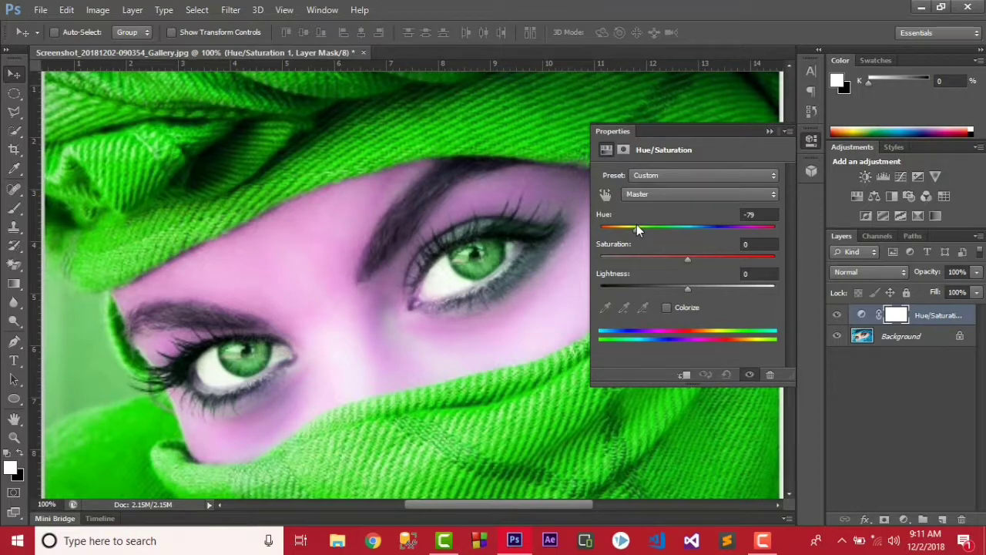
{"action": "left_click_drag", "start_coordinate": [636, 224], "coordinate": [638, 227]}
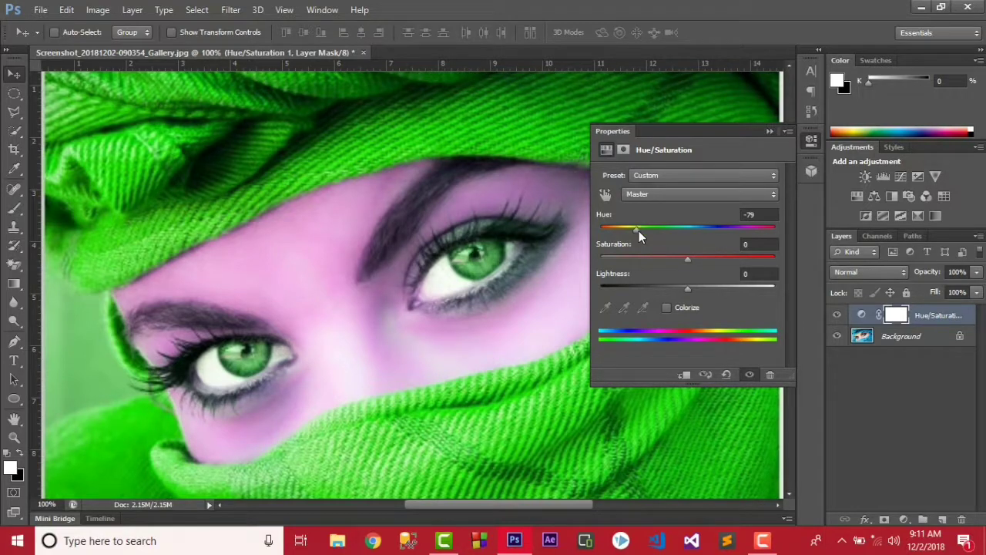
{"action": "left_click", "coordinate": [689, 259]}
{"action": "left_click_drag", "start_coordinate": [725, 262], "coordinate": [736, 263]}
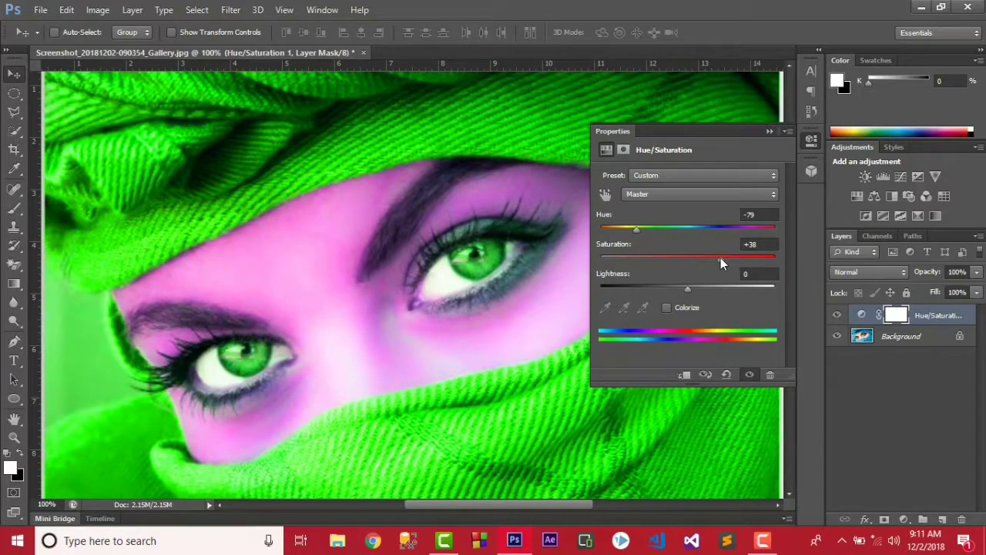
{"action": "left_click", "coordinate": [769, 133]}
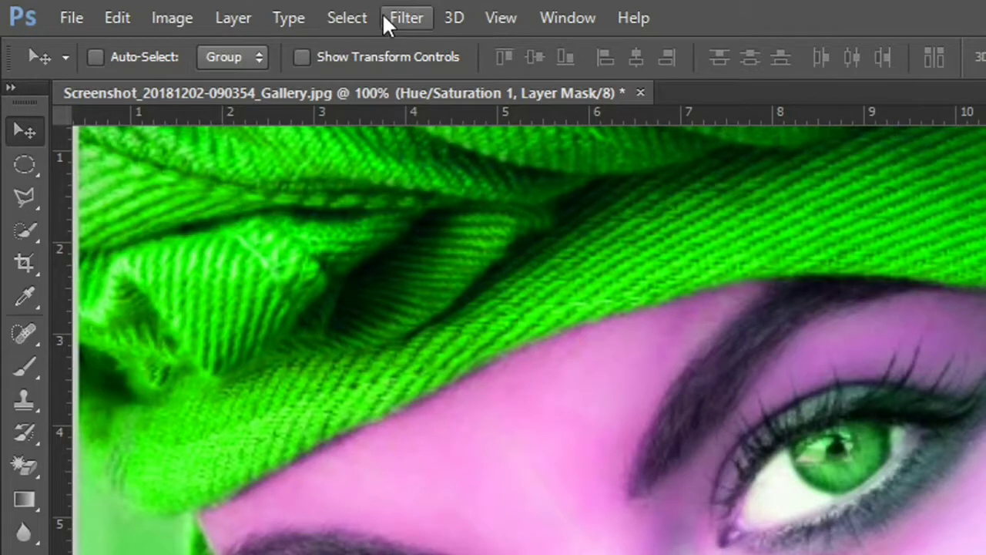
Step: Invert the Hue/Saturation layer's mask to hide the colour shift across the whole photo
{"action": "left_click", "coordinate": [182, 24]}
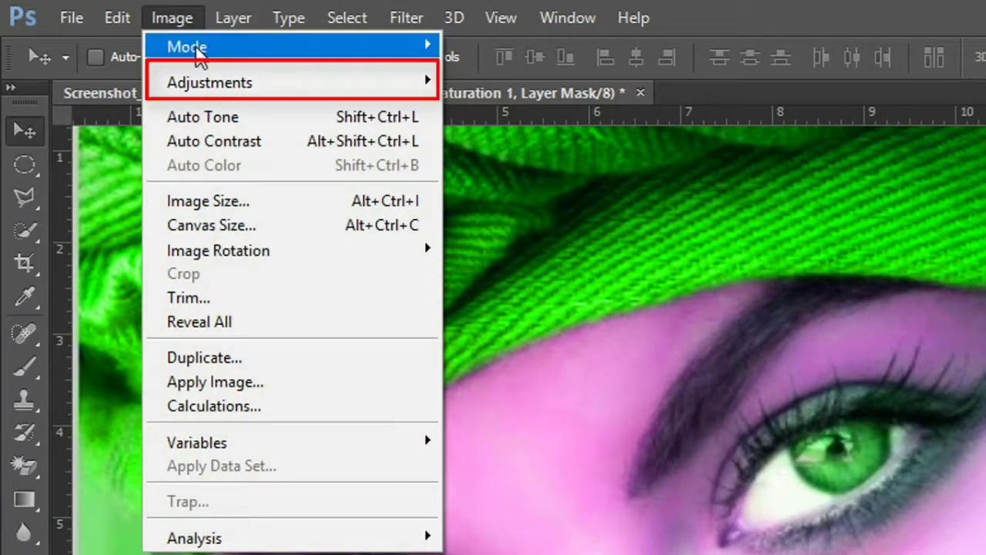
{"action": "mouse_move", "coordinate": [278, 83]}
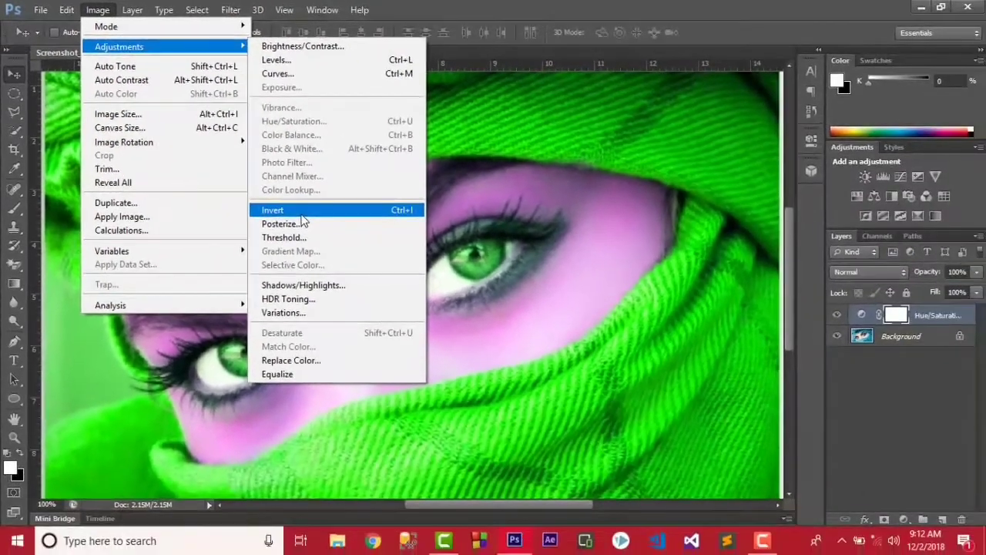
{"action": "left_click", "coordinate": [300, 215]}
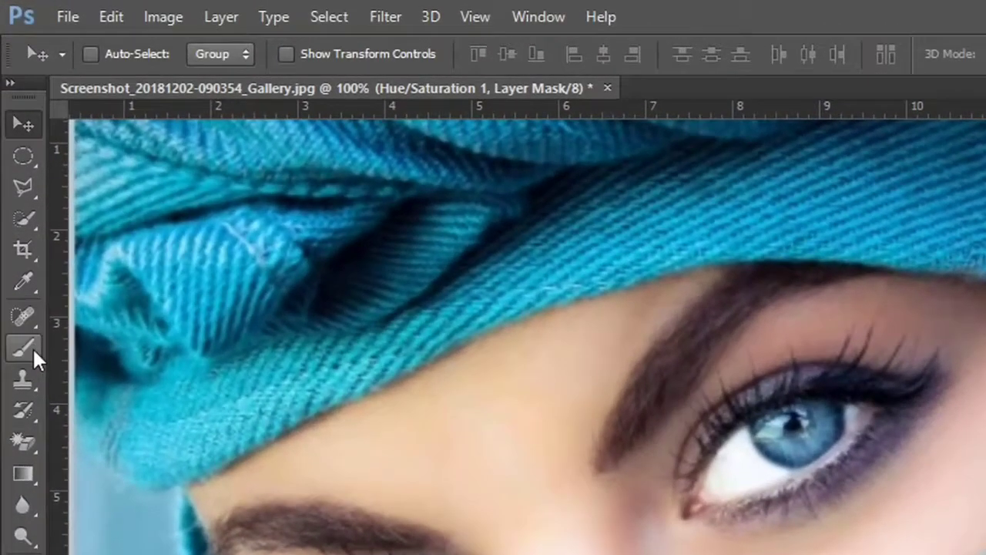
Step: Paint white over both irises on the Hue/Saturation mask with a soft 42 px brush to turn the eyes green
{"action": "left_click", "coordinate": [23, 348]}
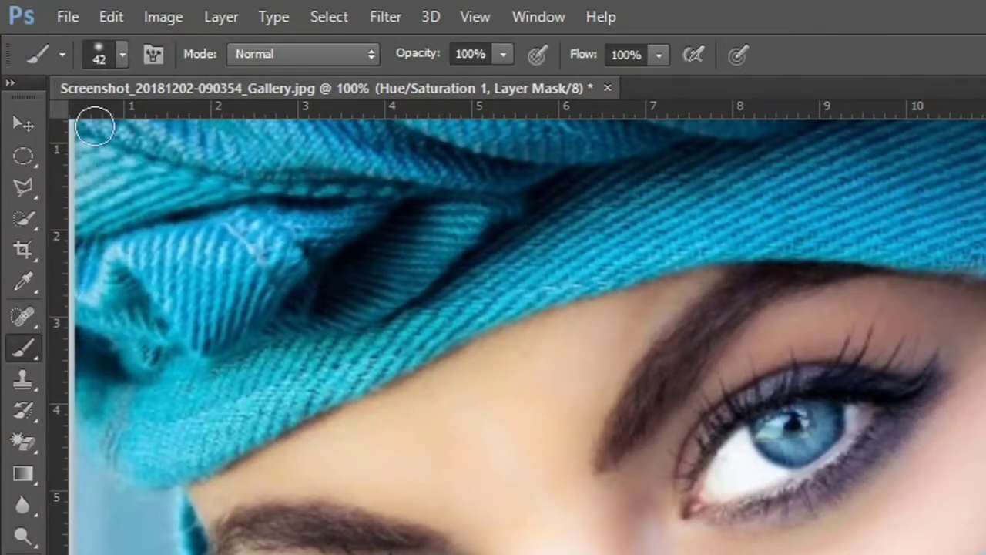
{"action": "left_click", "coordinate": [123, 57]}
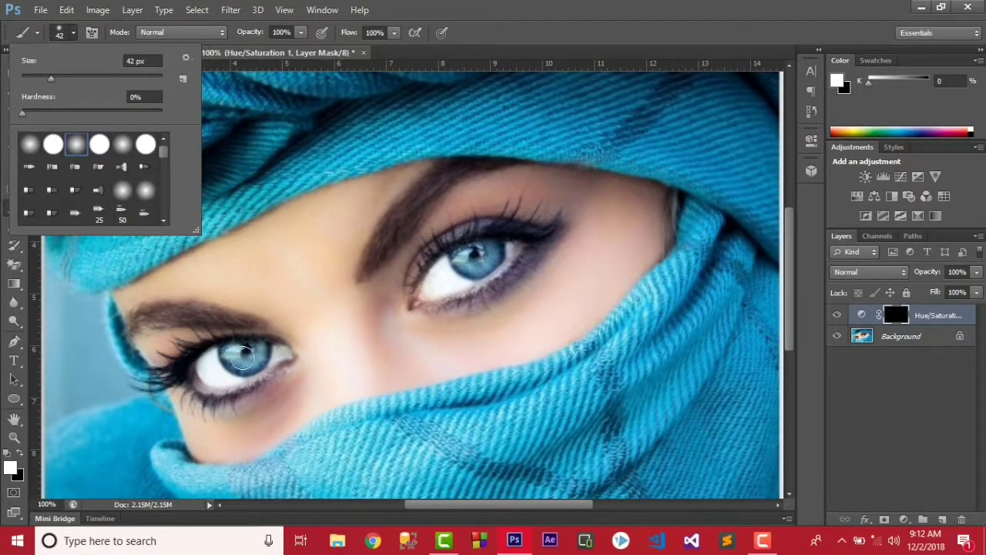
{"action": "left_click", "coordinate": [232, 356]}
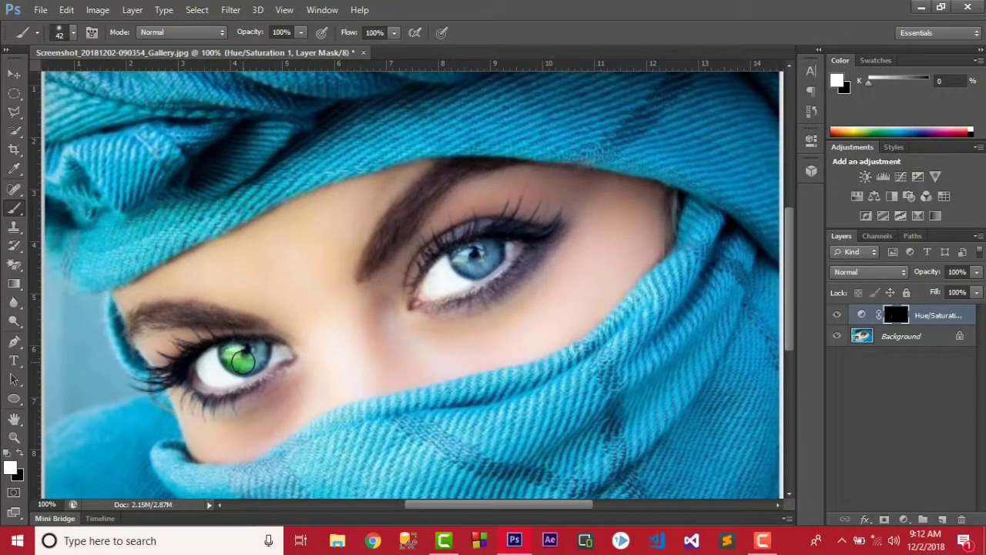
{"action": "mouse_move", "coordinate": [250, 360]}
{"action": "left_mouse_down"}
{"action": "mouse_move", "coordinate": [260, 356]}
{"action": "mouse_move", "coordinate": [239, 353]}
{"action": "left_mouse_up"}
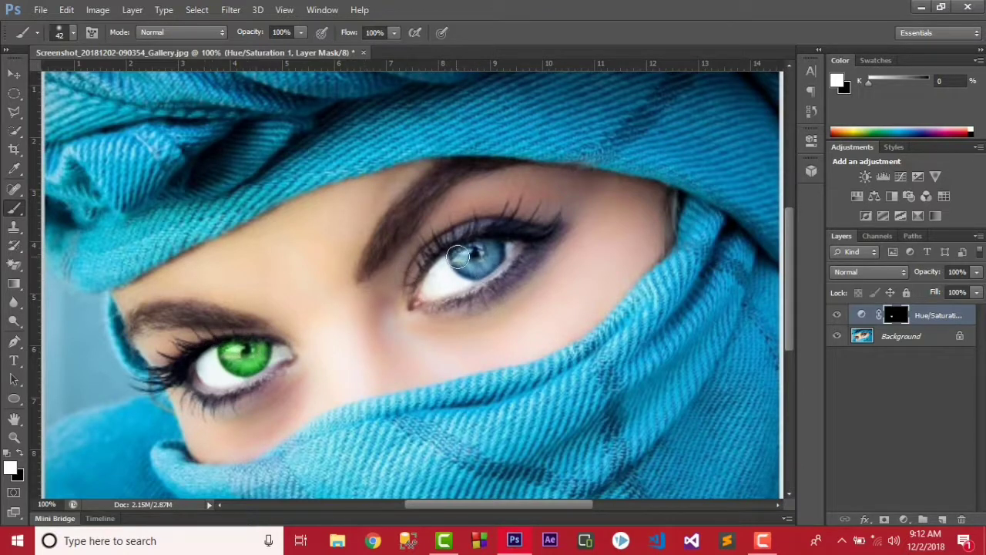
{"action": "mouse_move", "coordinate": [475, 254]}
{"action": "left_mouse_down"}
{"action": "mouse_move", "coordinate": [459, 266]}
{"action": "mouse_move", "coordinate": [481, 252]}
{"action": "mouse_move", "coordinate": [476, 266]}
{"action": "mouse_move", "coordinate": [465, 259]}
{"action": "left_mouse_up"}
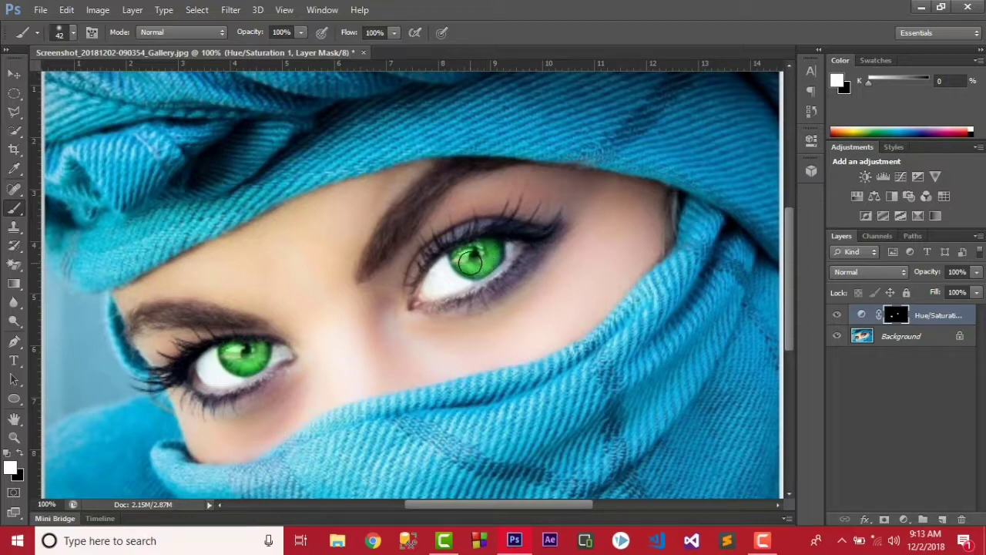
{"action": "mouse_move", "coordinate": [471, 263]}
{"action": "left_mouse_down"}
{"action": "mouse_move", "coordinate": [462, 263]}
{"action": "mouse_move", "coordinate": [480, 261]}
{"action": "left_mouse_up"}
Step: Start saving the edited photo and set the file format to JPEG
{"action": "key", "text": "ctrl+minus"}
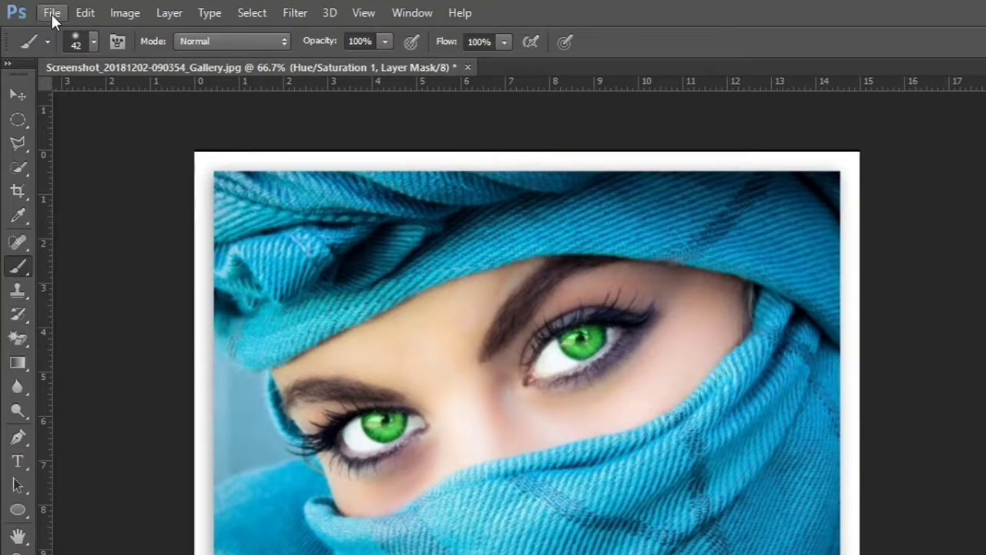
{"action": "left_click", "coordinate": [51, 14]}
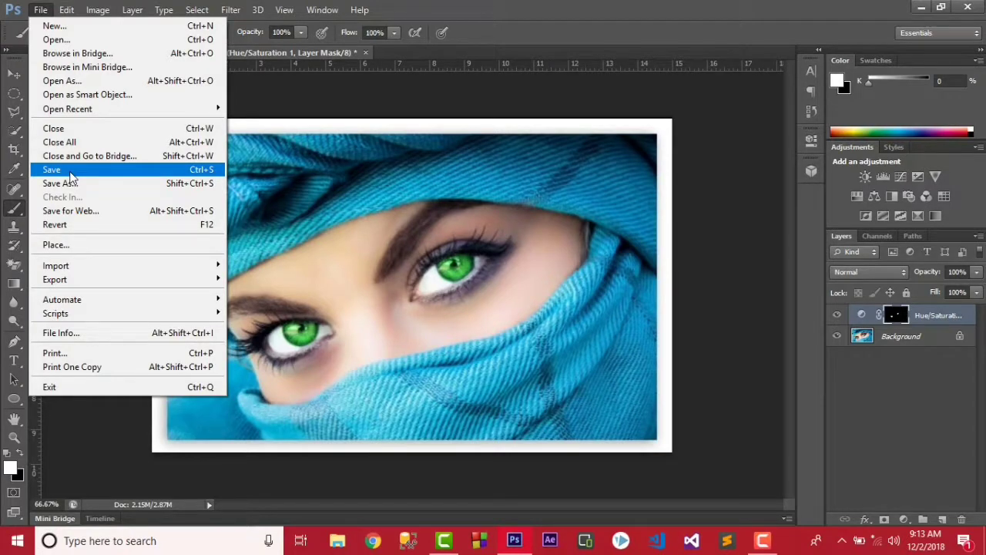
{"action": "left_click", "coordinate": [70, 171]}
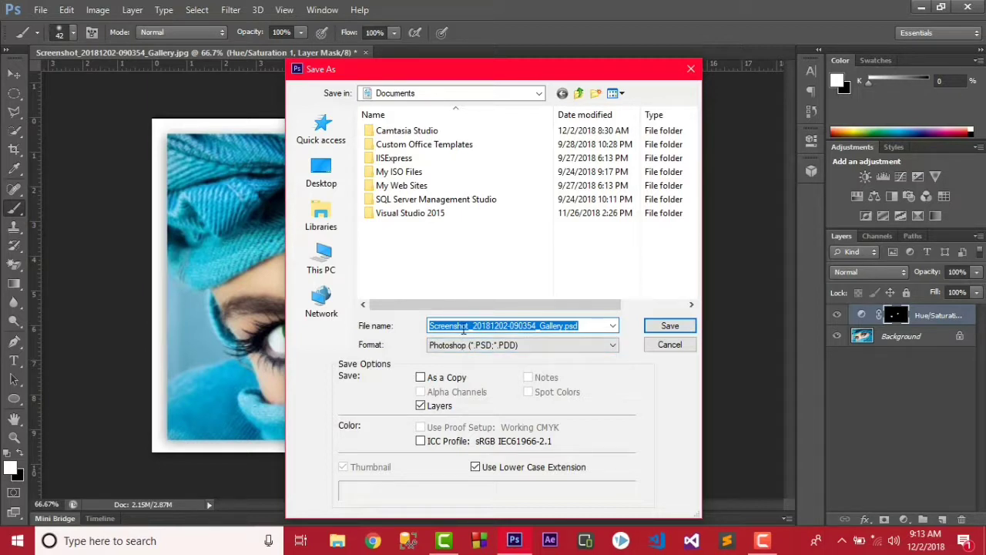
{"action": "left_click", "coordinate": [473, 347]}
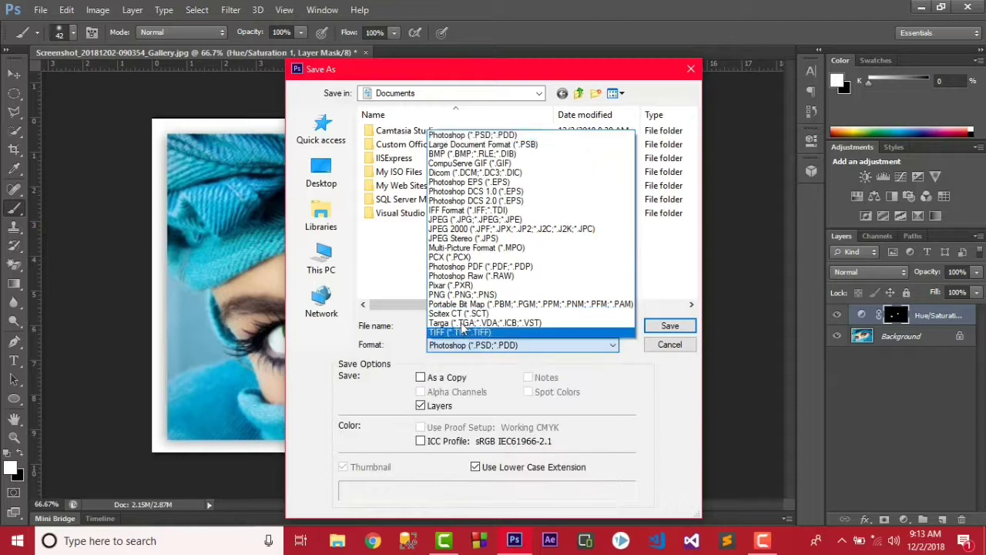
{"action": "left_click", "coordinate": [453, 226]}
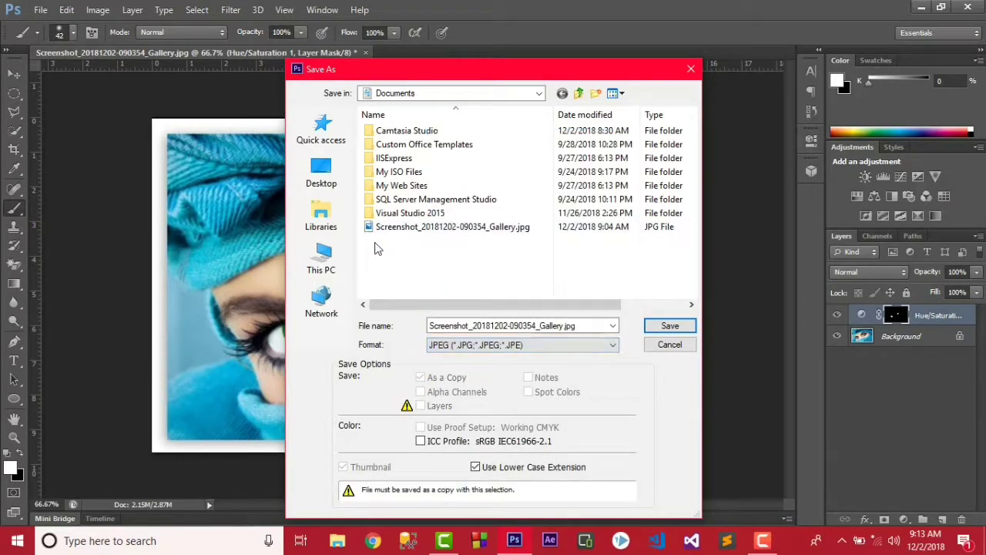
Step: Save the JPEG copy in the Documents folder as Screenshot Gallery.jpg
{"action": "left_click", "coordinate": [321, 174]}
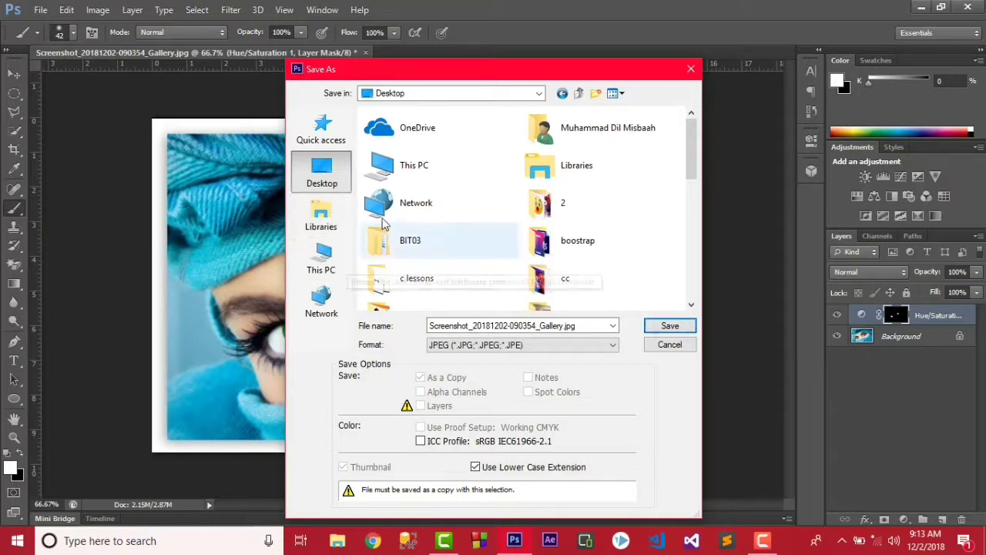
{"action": "left_click", "coordinate": [341, 270]}
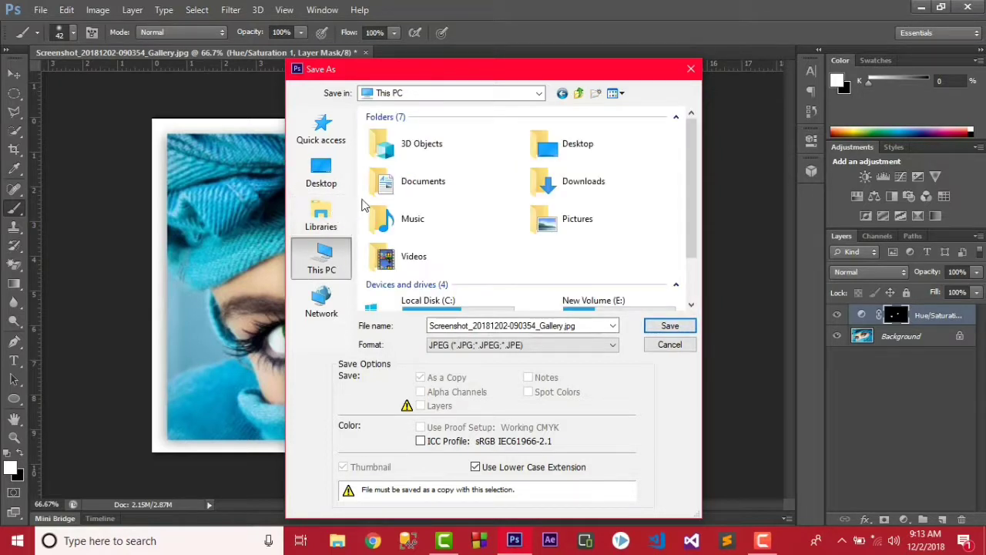
{"action": "left_click", "coordinate": [396, 198]}
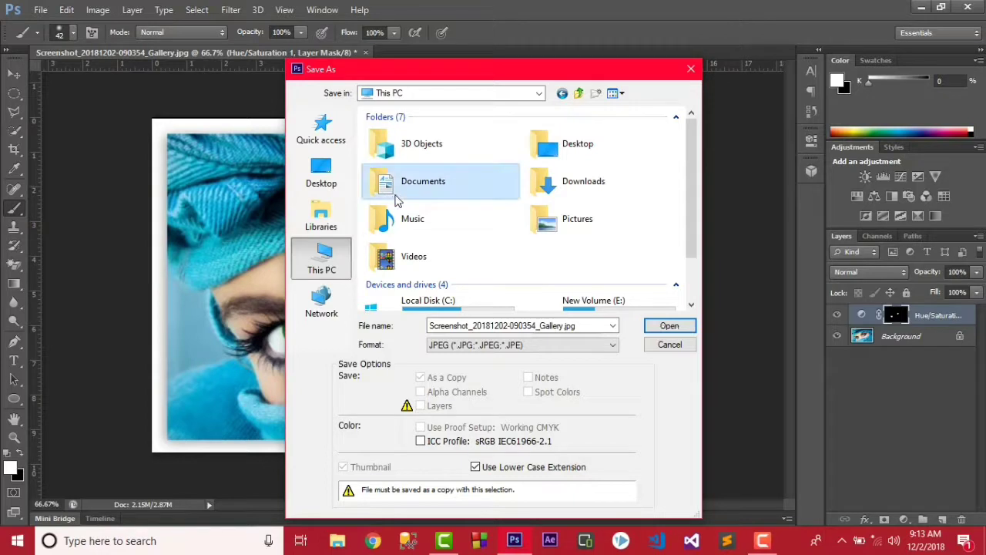
{"action": "left_click", "coordinate": [664, 330]}
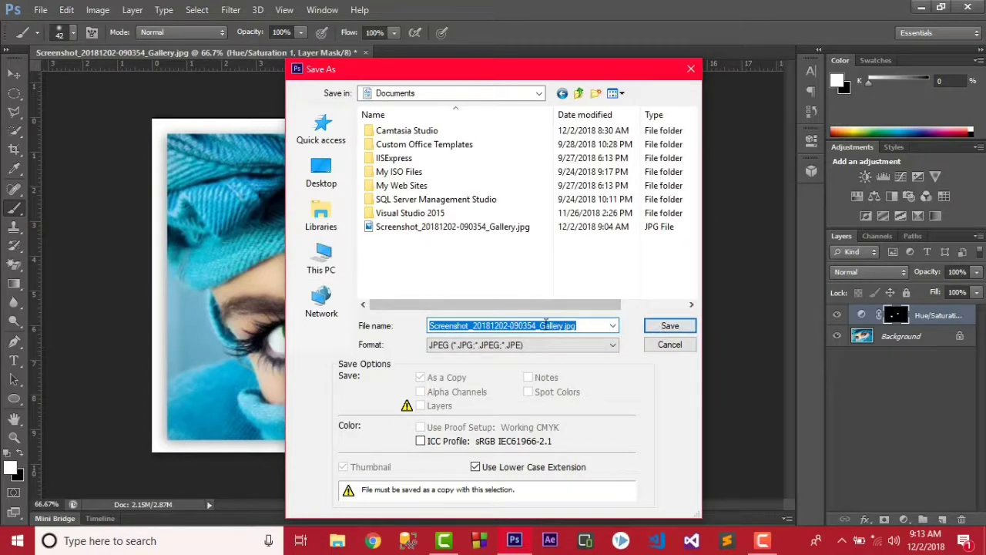
{"action": "left_click", "coordinate": [524, 325]}
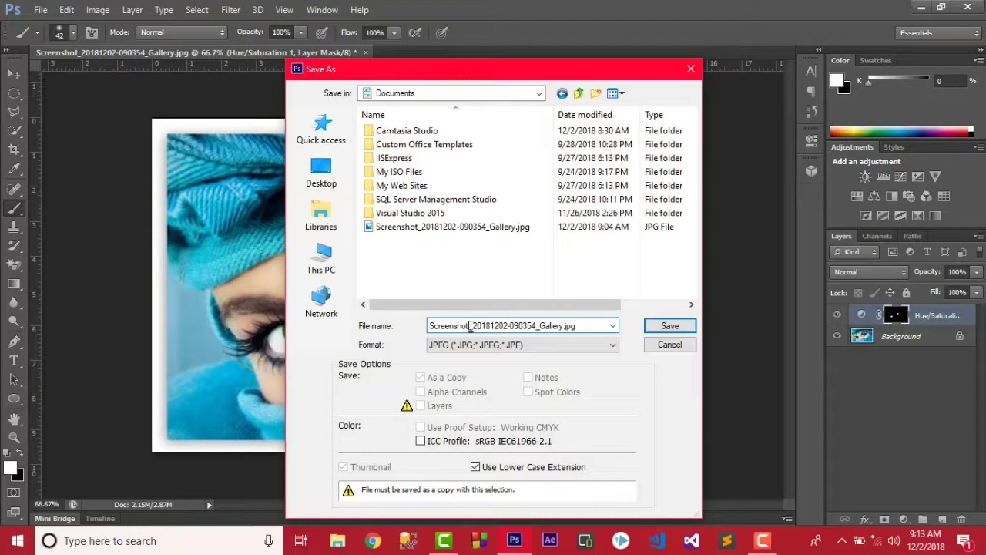
{"action": "left_click_drag", "start_coordinate": [470, 325], "coordinate": [541, 325]}
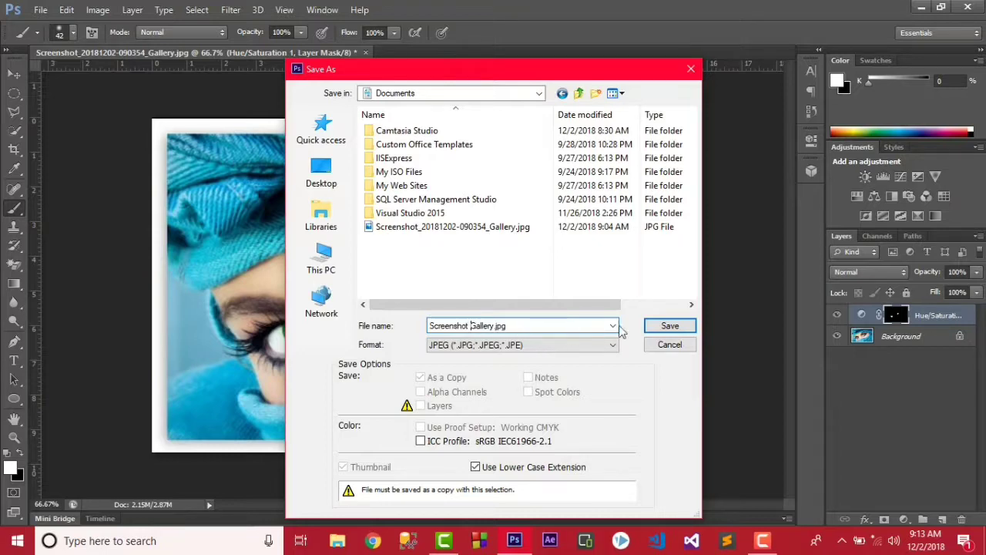
{"action": "left_click", "coordinate": [667, 326]}
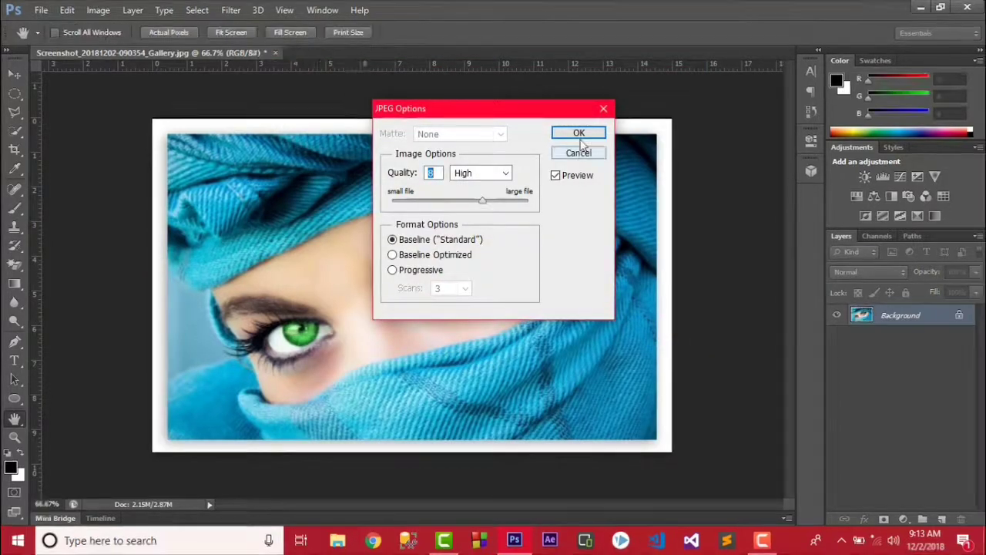